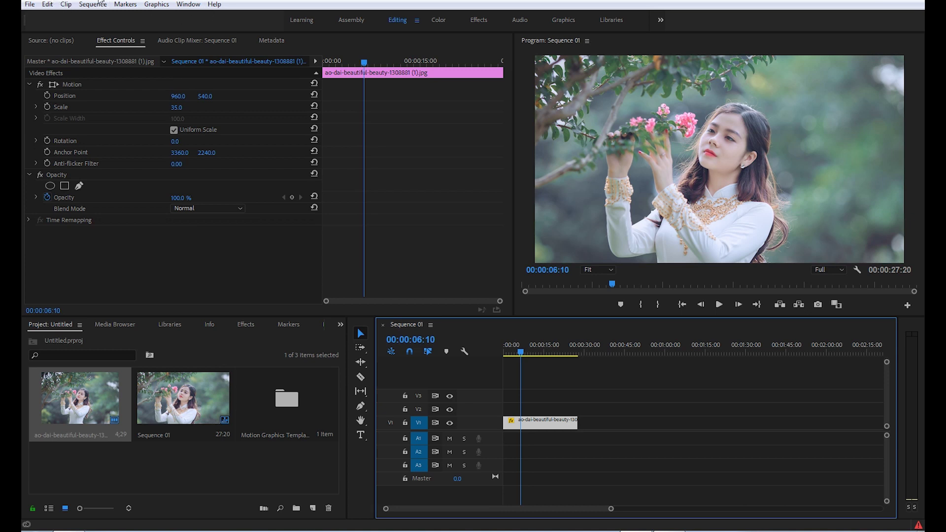
Step: Show the Essential Graphics panel and install Social Media Lower Thirds Pack. 002.mogrt
left_click(189, 5)
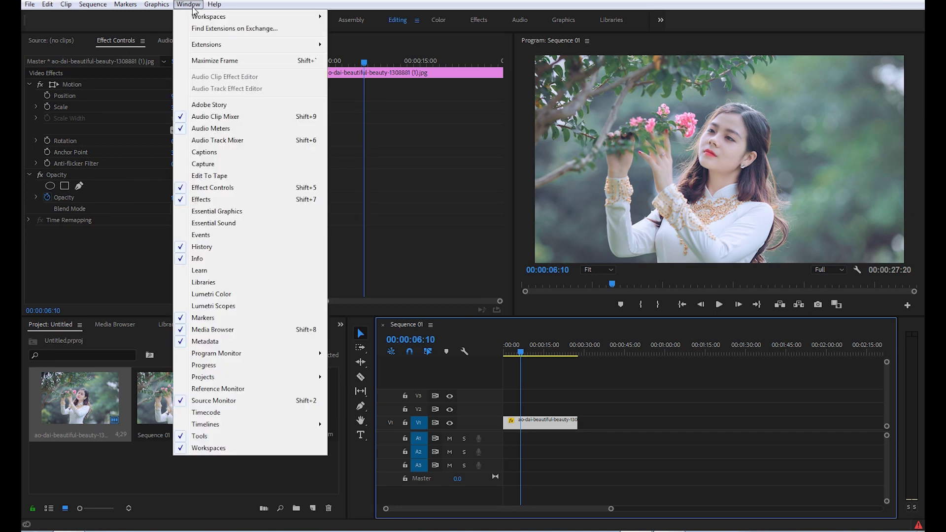
left_click(230, 213)
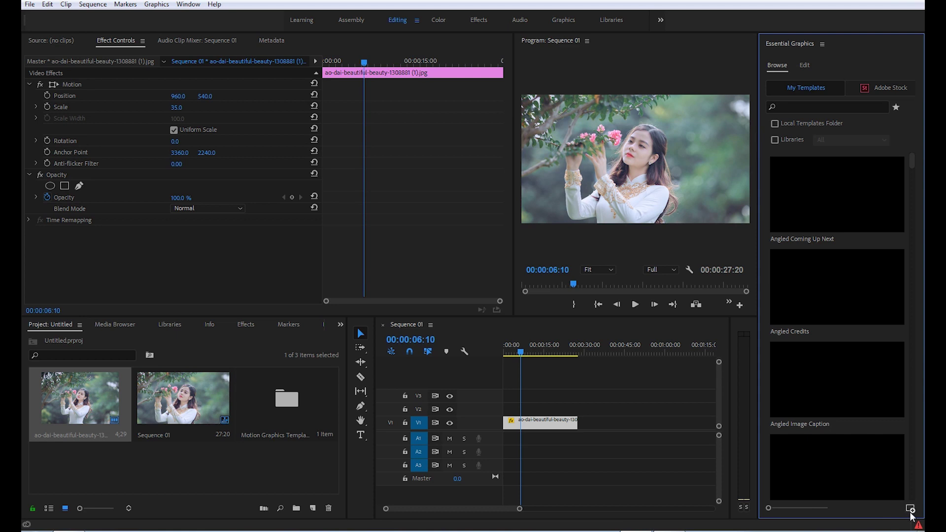
left_click(911, 512)
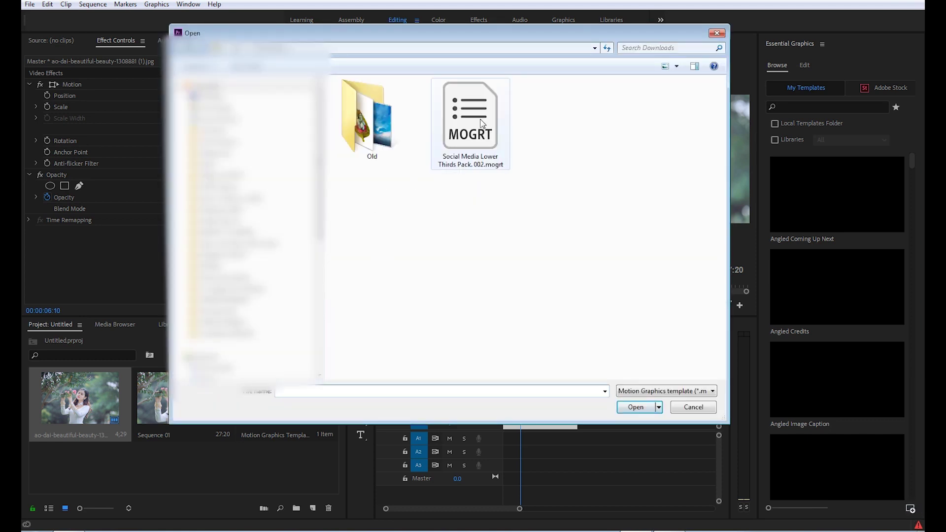
left_click(476, 124)
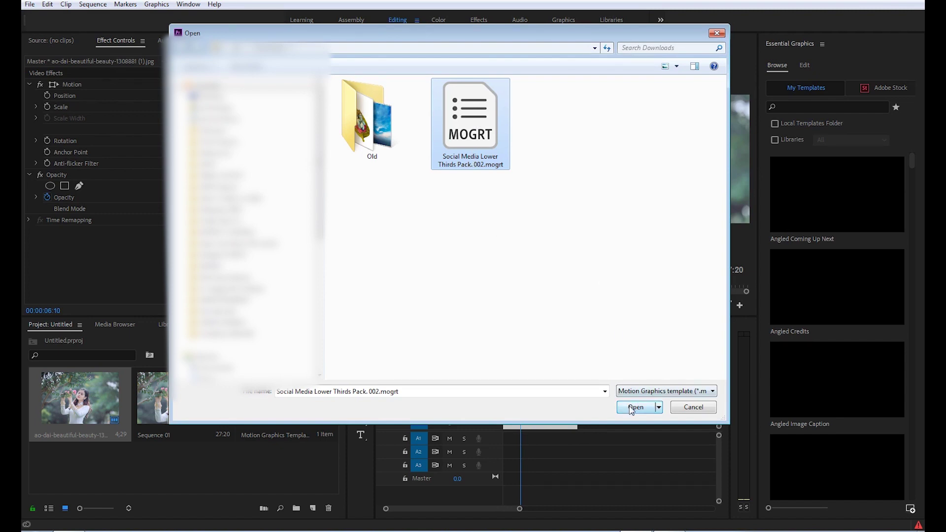
left_click(633, 411)
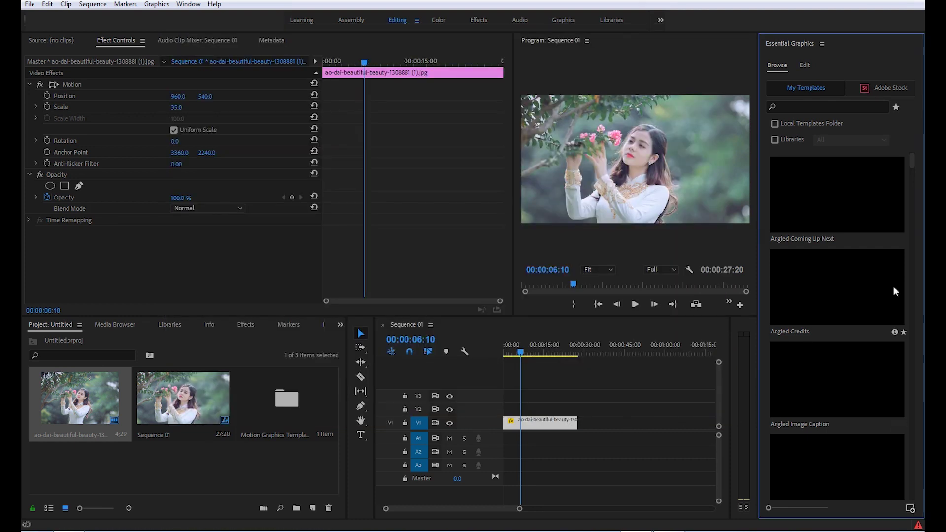
Step: Search templates for 'social' and place Social Media Lower Thirds Pack. 002 on track V2 above the photo
left_click_drag(912, 159, 919, 226)
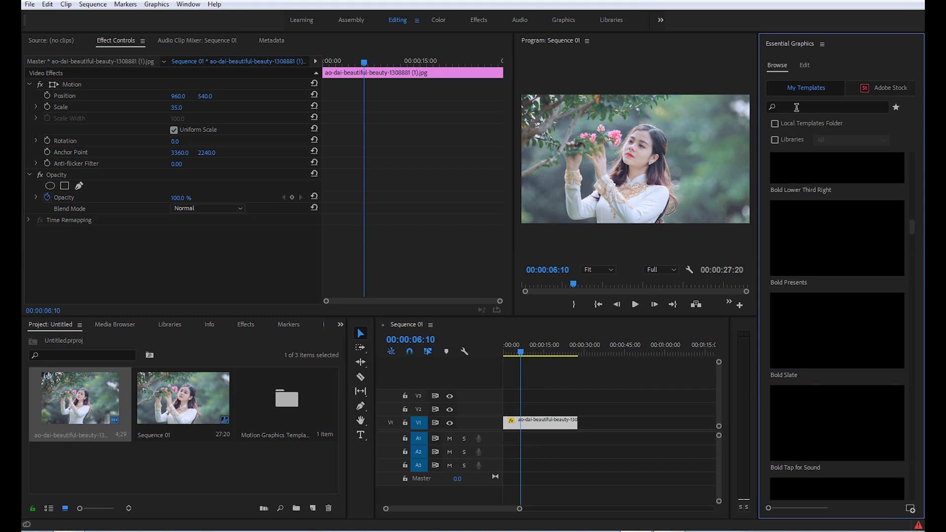
left_click(798, 107)
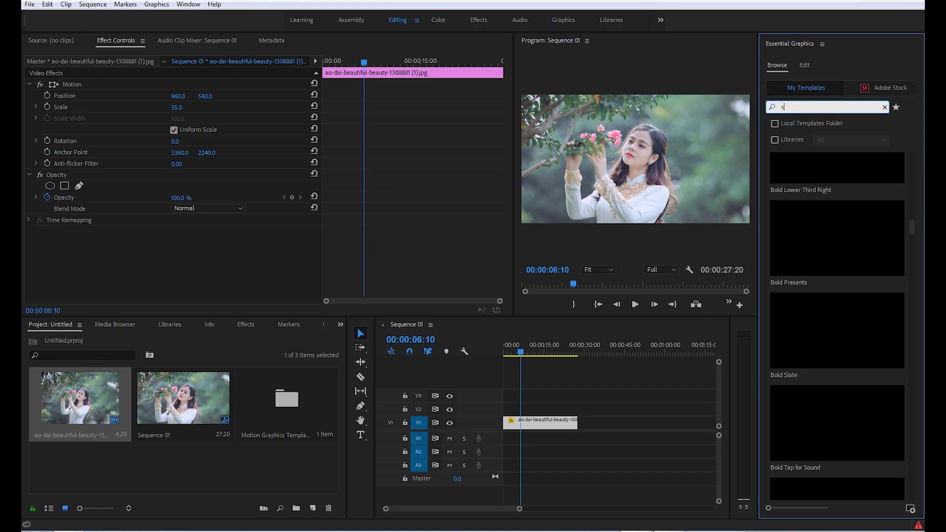
type("social")
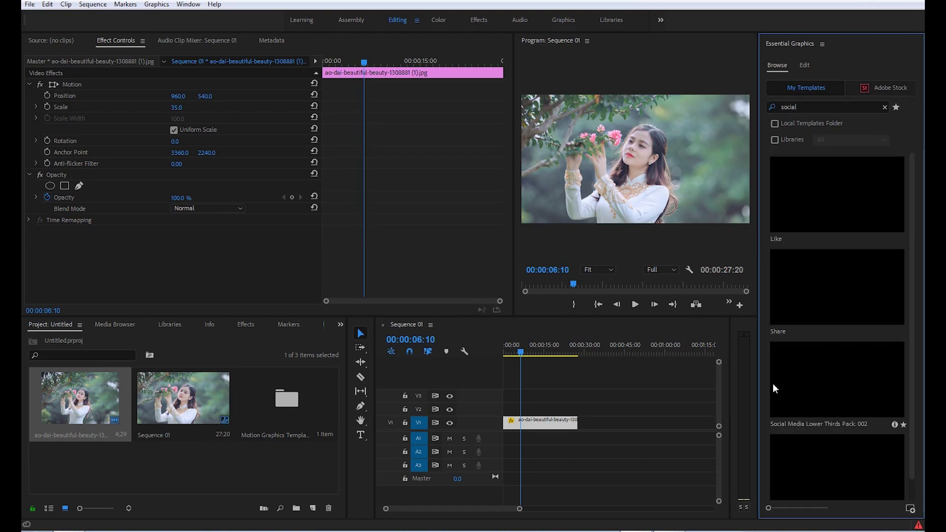
mouse_move(795, 429)
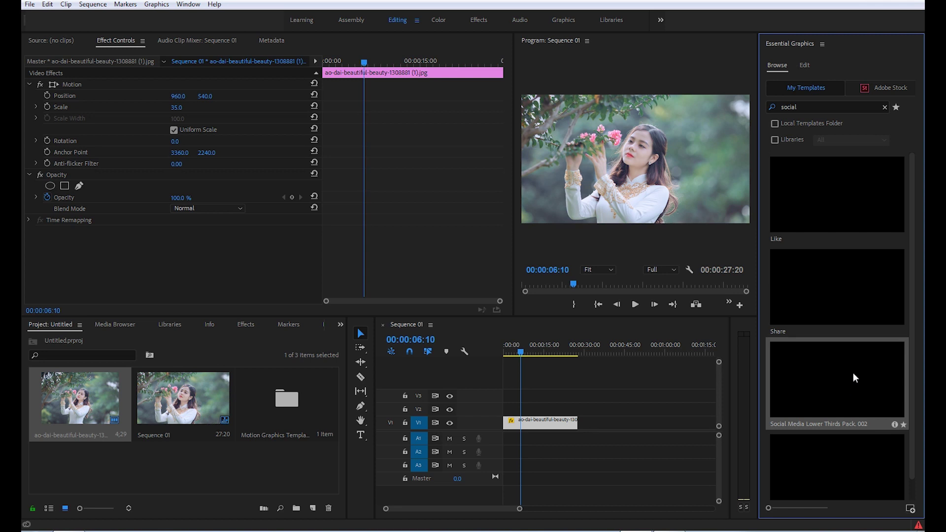
left_click_drag(854, 374, 519, 408)
Step: Move the playhead to 00:00:09:05 where the lower third shows, and widen the Program Monitor
left_click(522, 350)
left_click_drag(522, 350, 528, 350)
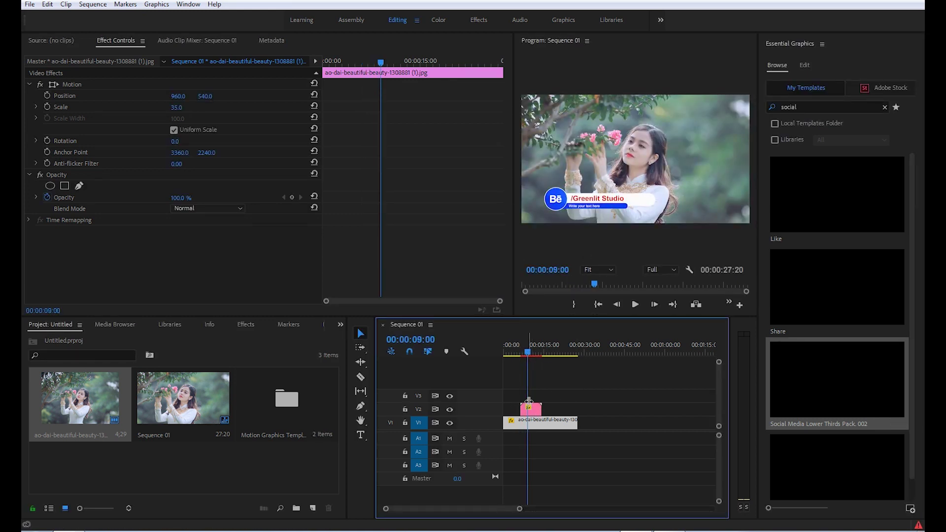
key("shift+Right")
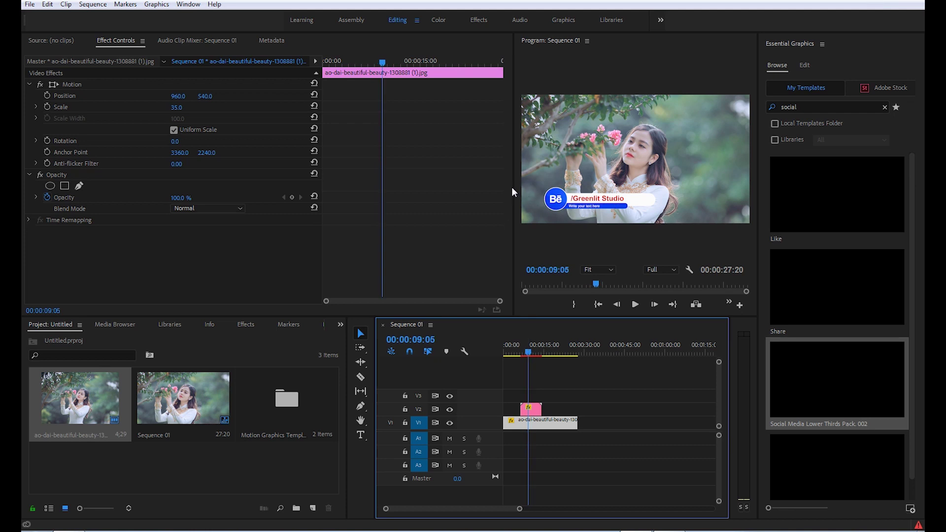
left_click_drag(513, 192, 325, 194)
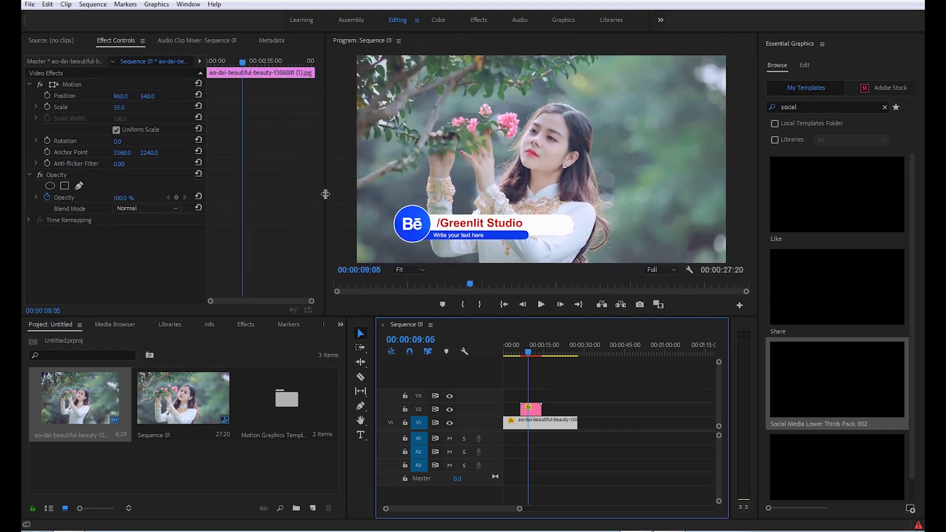
Step: Replace the V2 graphic's Upper Text '/Greenlit Studio' with 'Type the text'
left_click(537, 413)
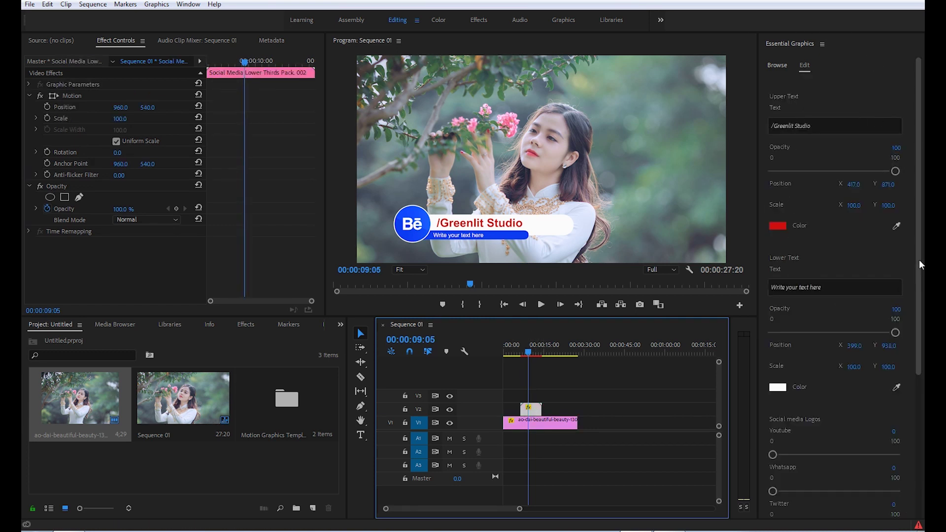
left_click_drag(919, 259, 909, 226)
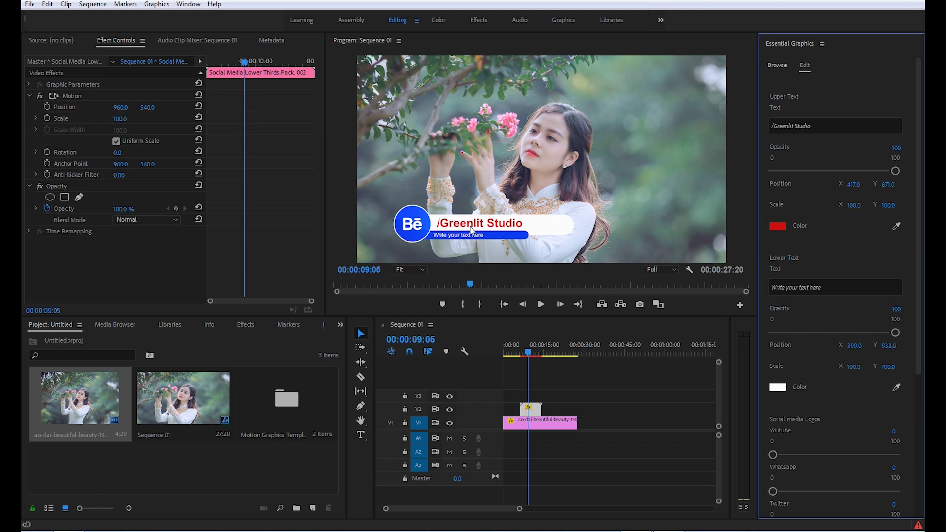
left_click_drag(812, 126, 783, 123)
left_click(822, 124)
left_click_drag(872, 127, 771, 155)
key("BackSpace")
type("Type the text")
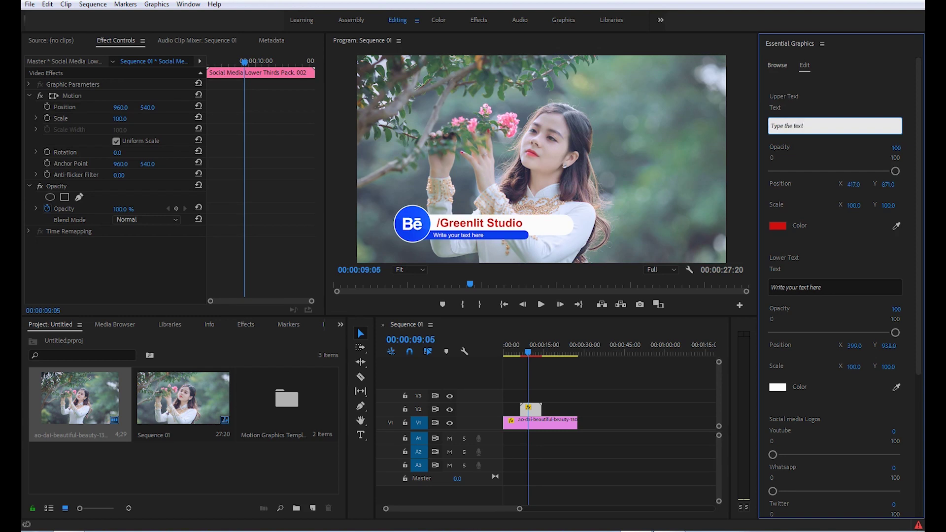
Step: Commit the new title and sample the Behance logo's blue as its colour
left_click(772, 156)
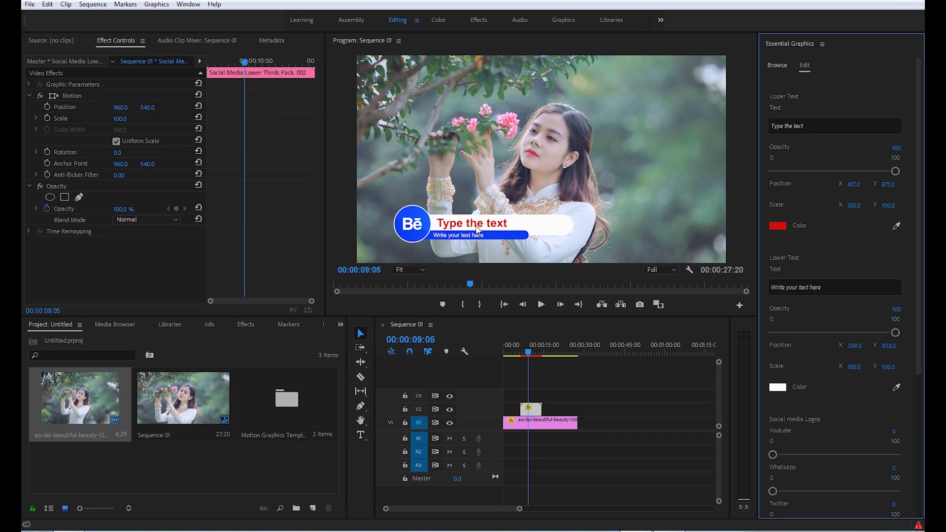
left_click(903, 224)
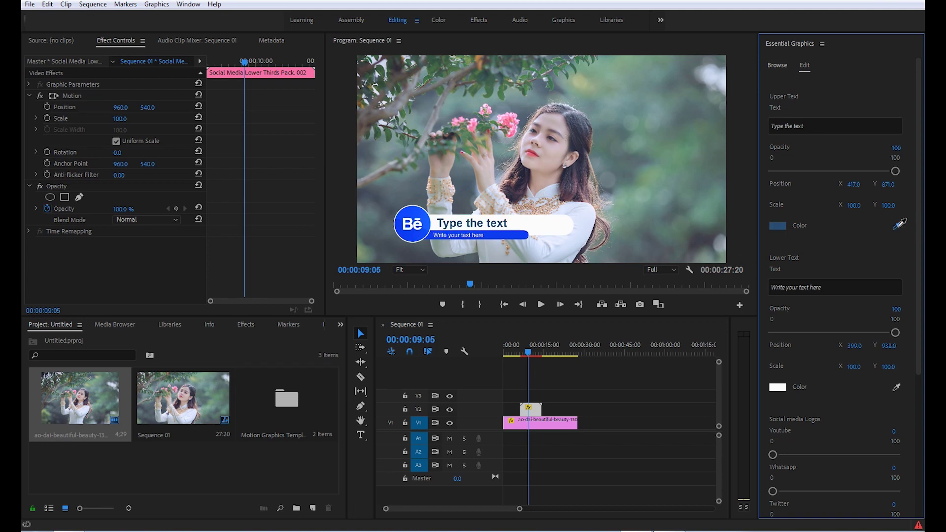
left_click(407, 230)
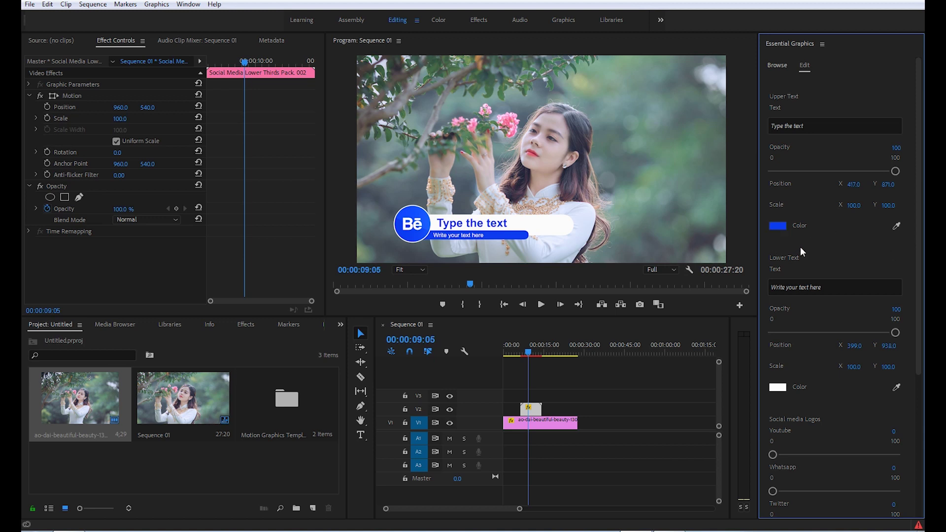
Step: Try a yellow-green upper text colour in the colour chooser
left_click(778, 226)
left_click_drag(561, 191, 756, 232)
left_click(635, 274)
left_click_drag(635, 274, 572, 292)
left_click(704, 295)
left_click_drag(707, 295, 706, 277)
left_click_drag(635, 296, 651, 308)
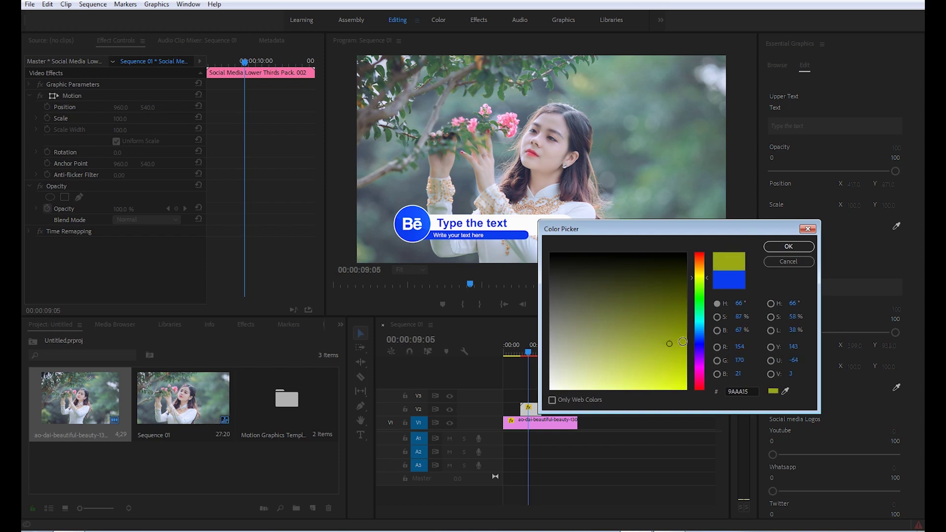
left_click(784, 247)
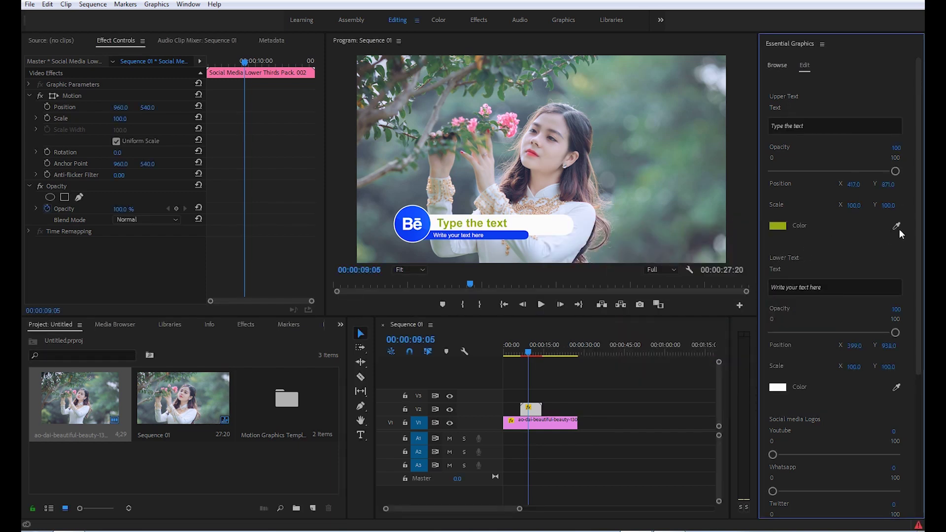
Step: Resample the Behance logo's blue for the upper text colour
left_click(897, 227)
left_click(406, 219)
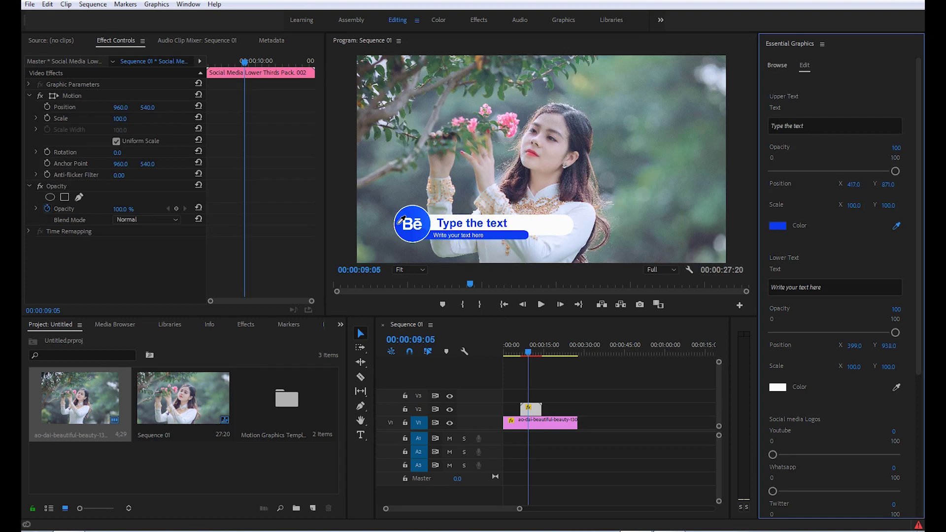
left_click(398, 226)
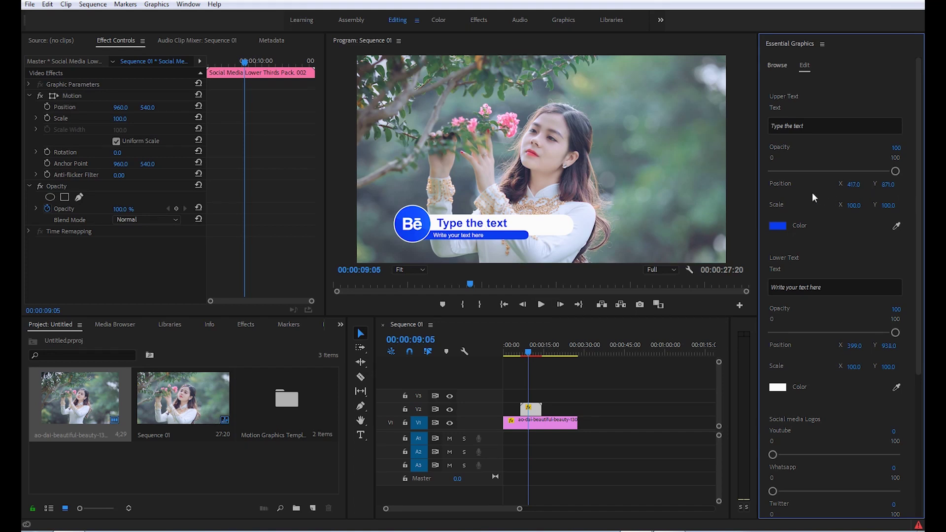
Step: Nudge the title left and change the subtitle to 'Please subscribe my channel'
left_click_drag(852, 188, 788, 186)
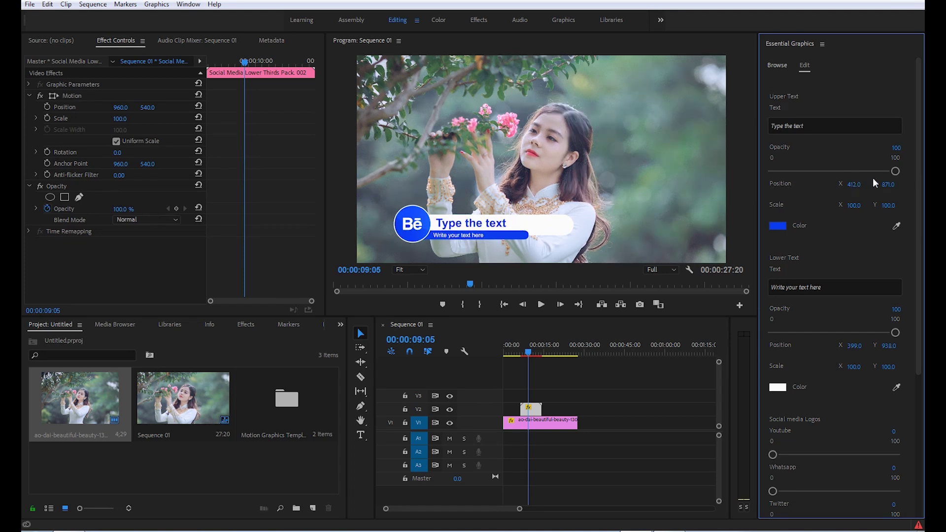
left_click_drag(896, 171, 917, 257)
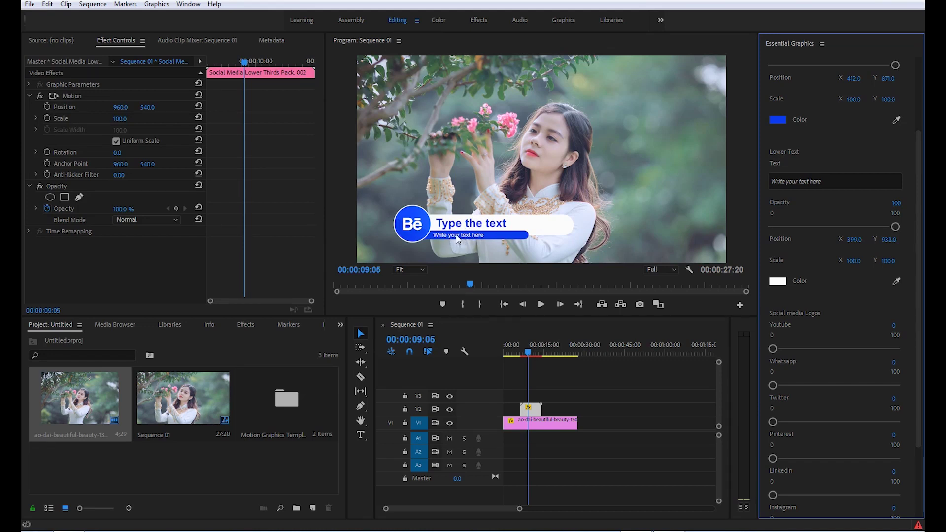
left_click(838, 182)
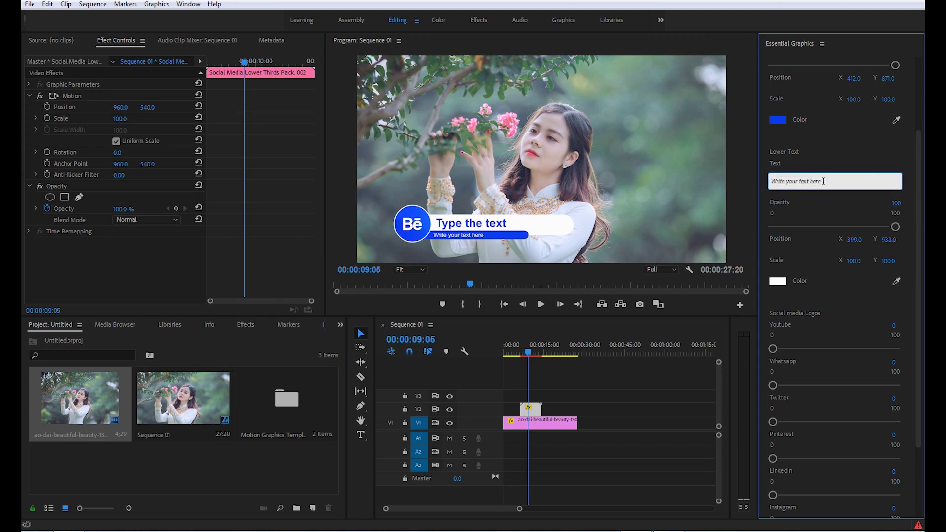
type("Please subscribe my channel")
left_click(706, 194)
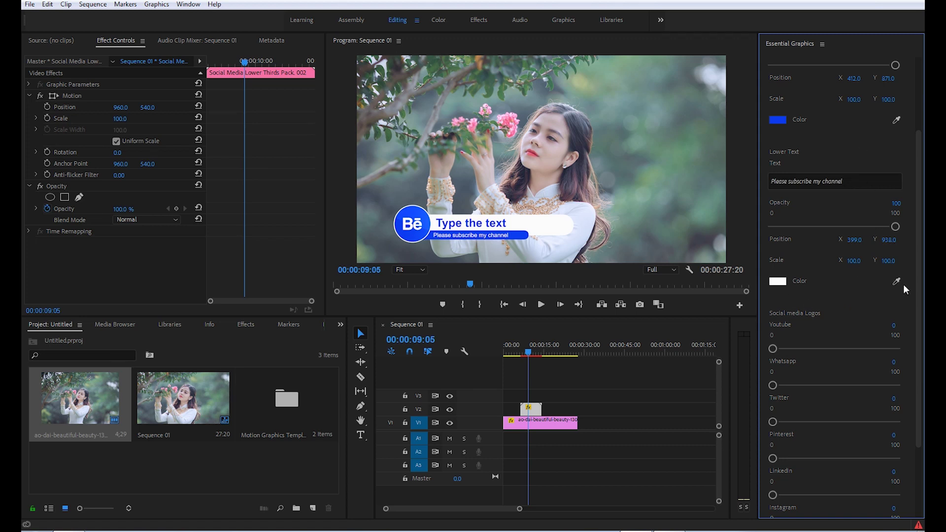
Step: Keep the subtitle white and set its scale to 101 at X 395, Y 938
left_click(772, 284)
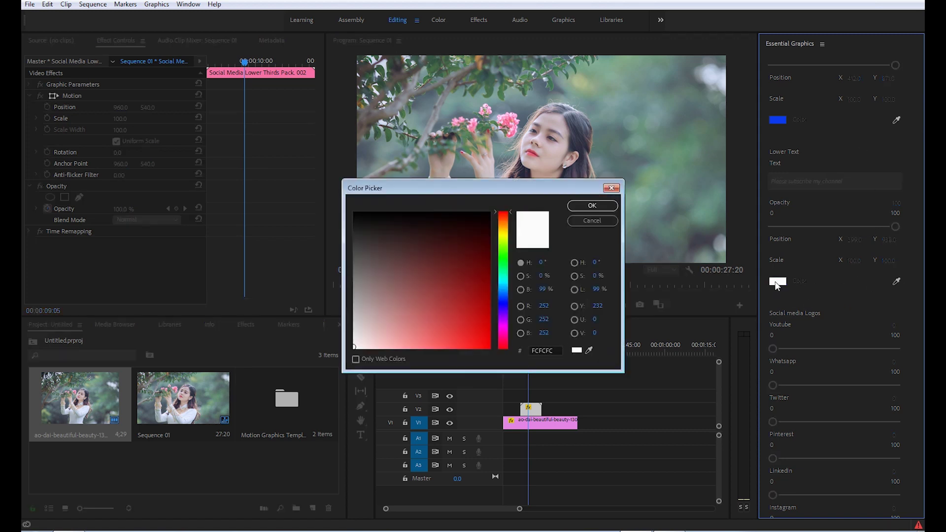
left_click(587, 220)
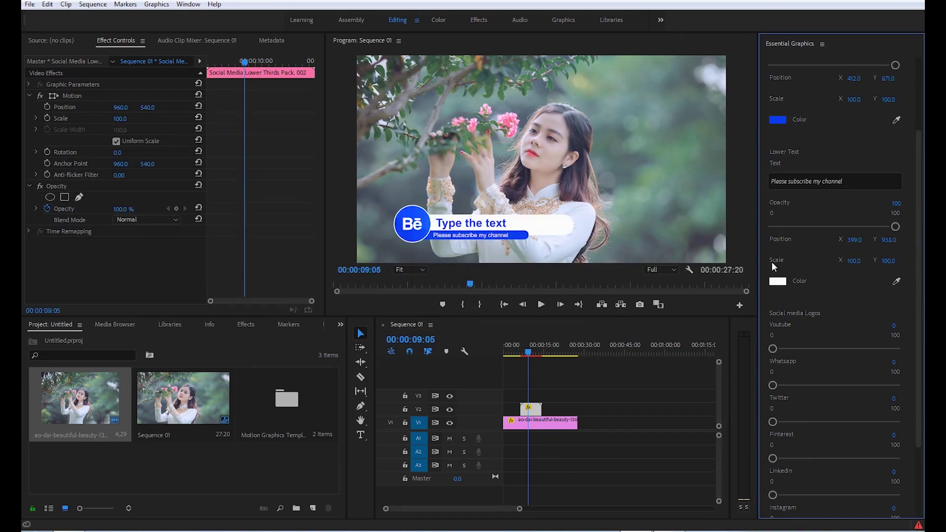
left_click_drag(854, 261, 859, 241)
left_click_drag(919, 235, 923, 312)
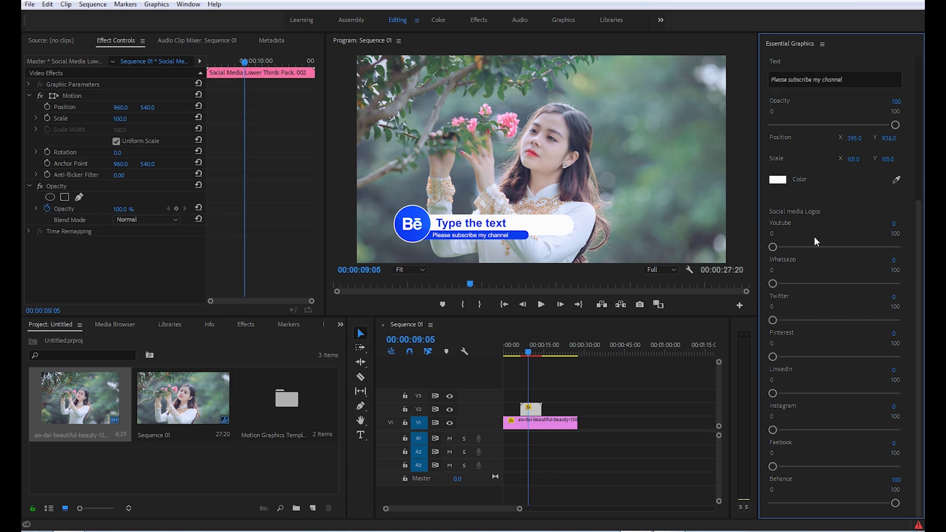
Step: Set Behance to 0, show the YouTube logo, and preview the animation
scroll(921, 261, "up", 4)
left_click_drag(916, 294, 921, 454)
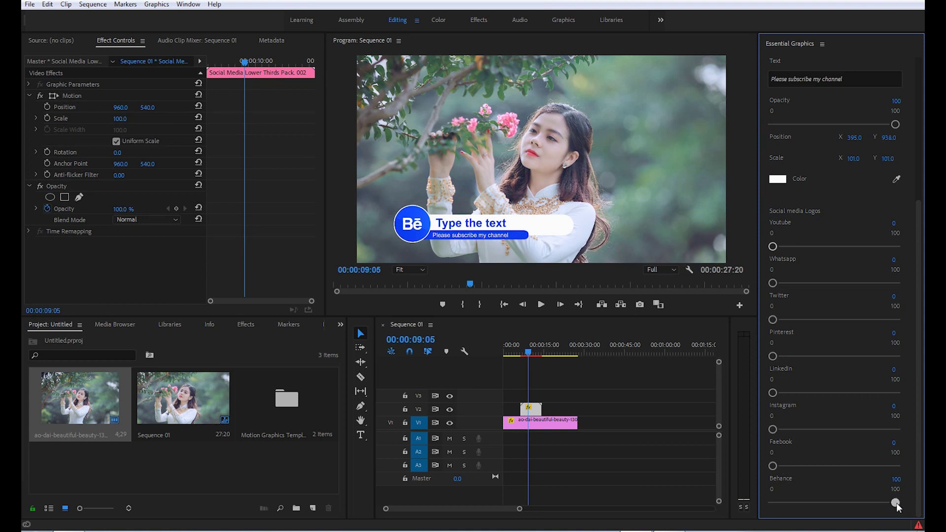
left_click_drag(897, 503, 772, 503)
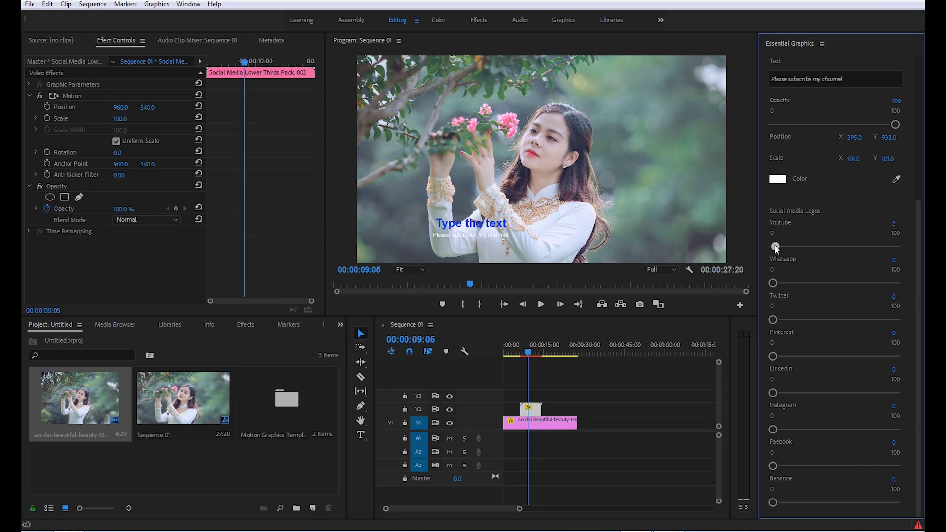
left_click_drag(773, 247, 918, 251)
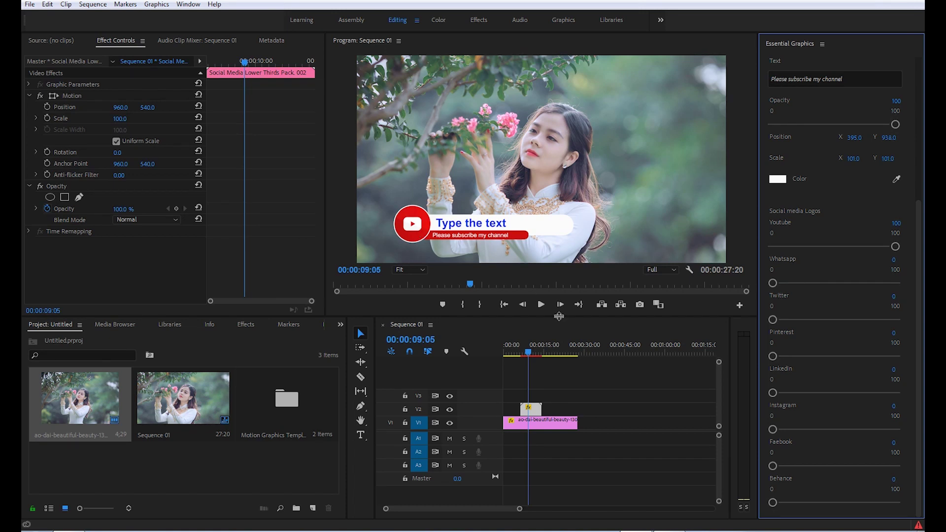
left_click_drag(528, 354, 519, 351)
key("space")
key("space")
Step: Swap YouTube for the WhatsApp logo at 100 and play back the lower third
left_click_drag(898, 247, 769, 247)
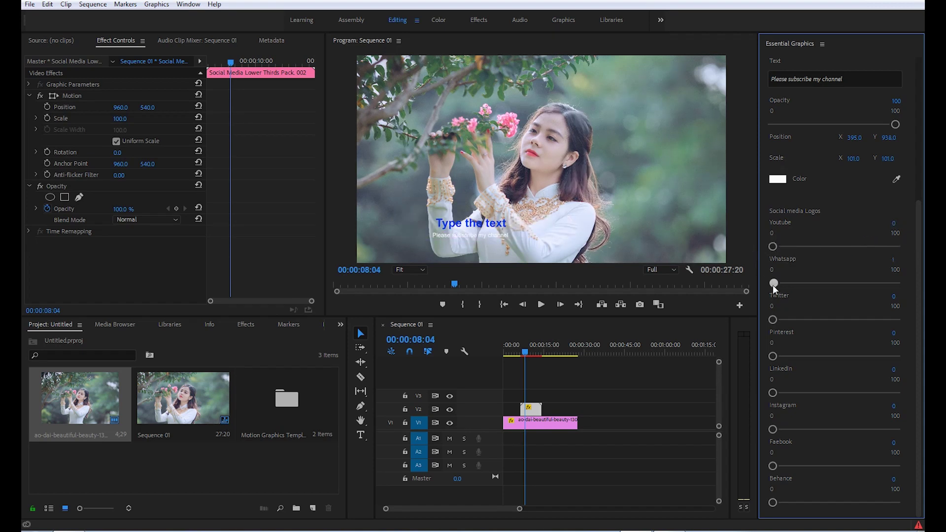
left_click_drag(773, 283, 911, 286)
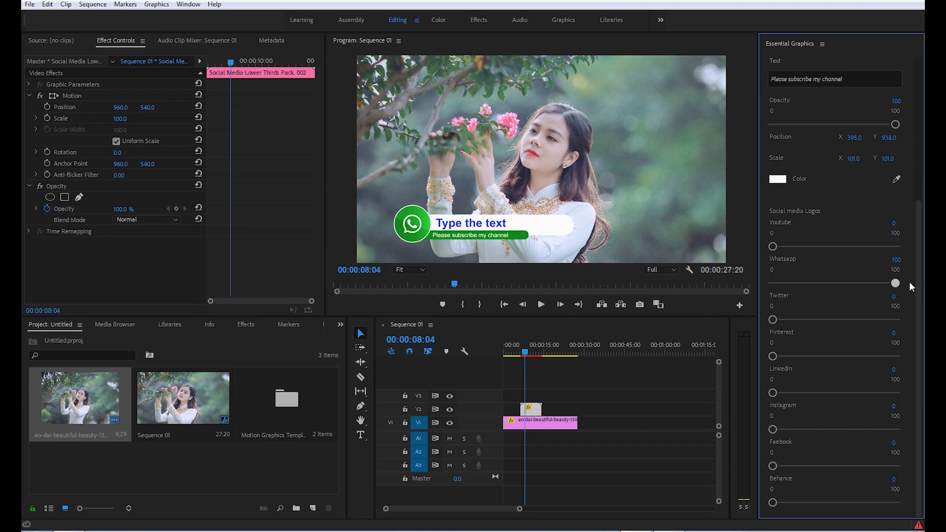
left_click(525, 350)
key("space")
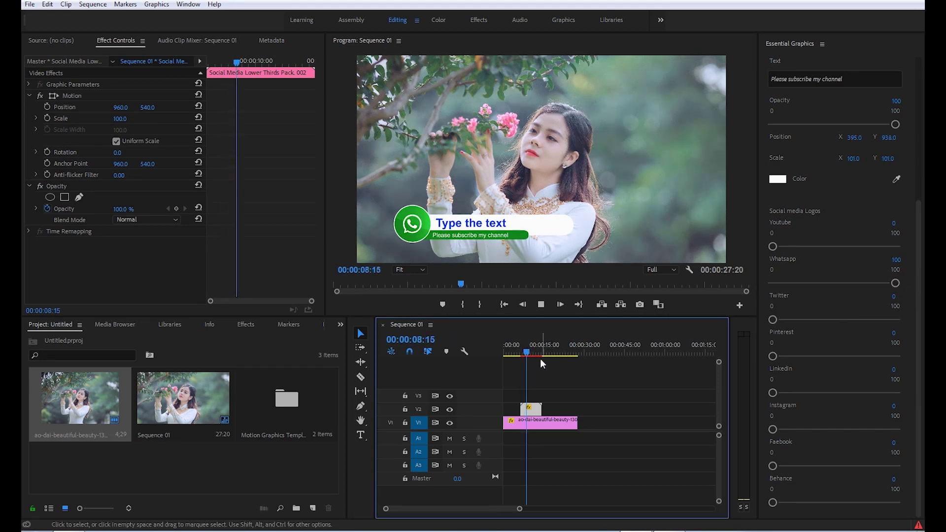
left_click(517, 351)
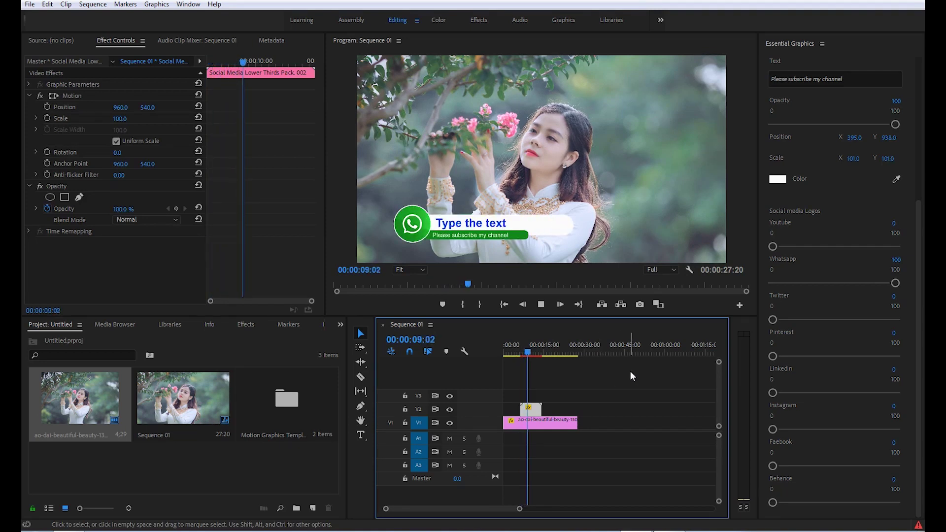
key("space")
left_click(527, 352)
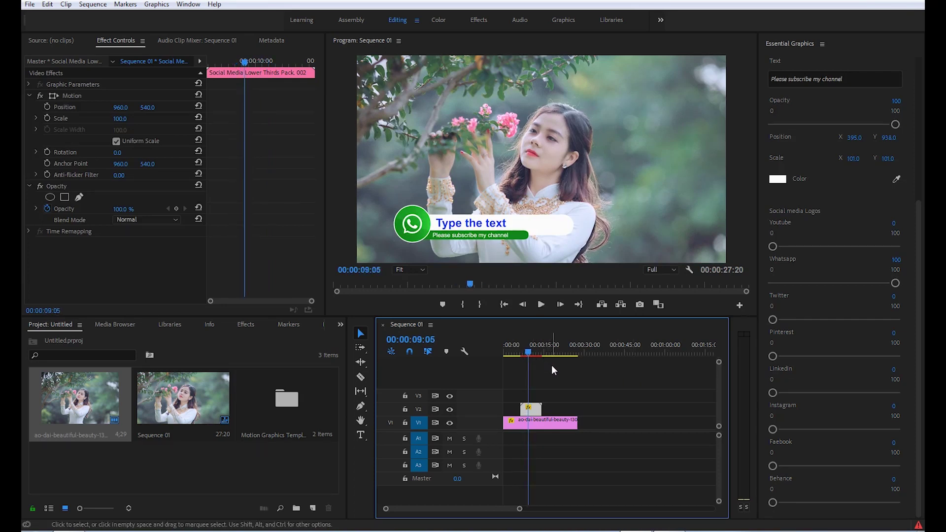
Step: Hide WhatsApp and try the Twitter, Pinterest and LinkedIn logos
left_click(888, 306)
left_click_drag(895, 283, 773, 283)
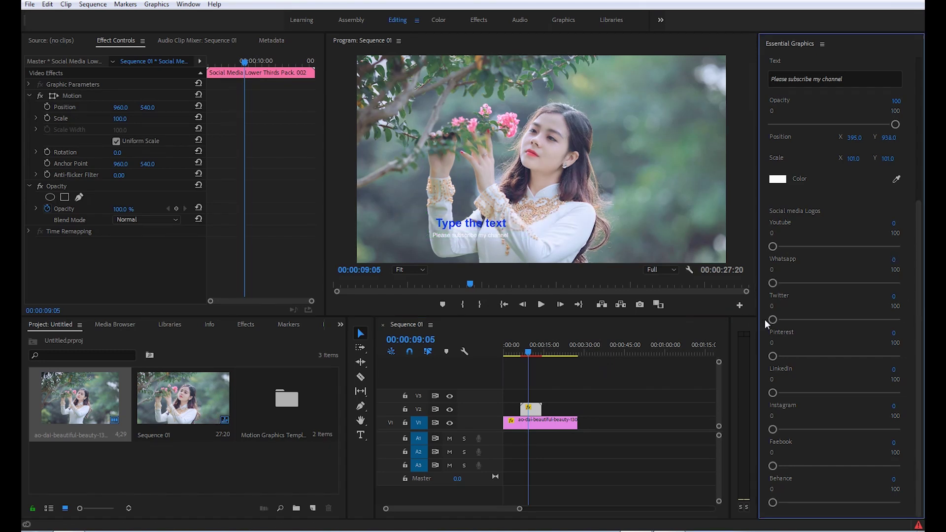
mouse_move(773, 320)
left_mouse_down()
mouse_move(901, 319)
mouse_move(773, 320)
left_mouse_up()
left_click_drag(772, 356, 917, 356)
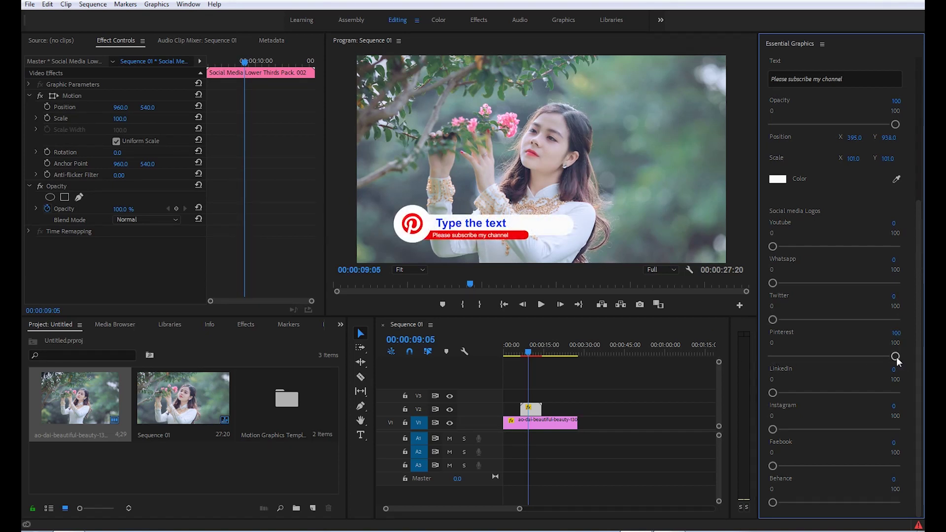
left_click_drag(896, 357, 711, 367)
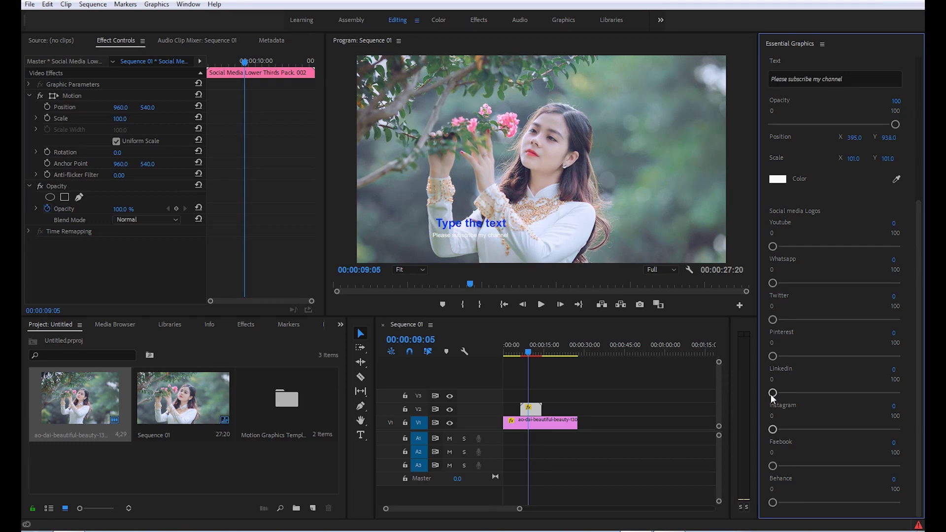
left_click_drag(773, 393, 772, 466)
Step: Set Behance to 100 and play the sequence to preview the lower third
left_click_drag(773, 503, 896, 502)
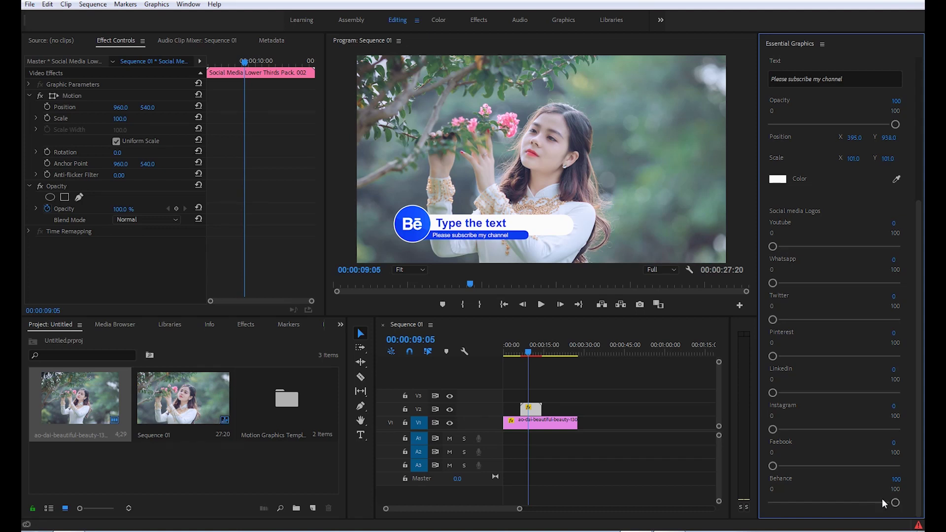
left_click(515, 353)
key("space")
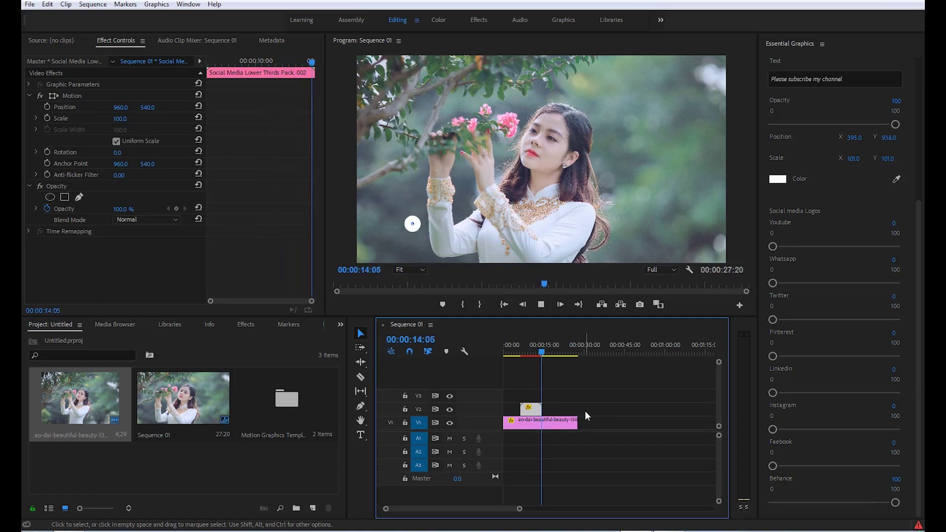
key("space")
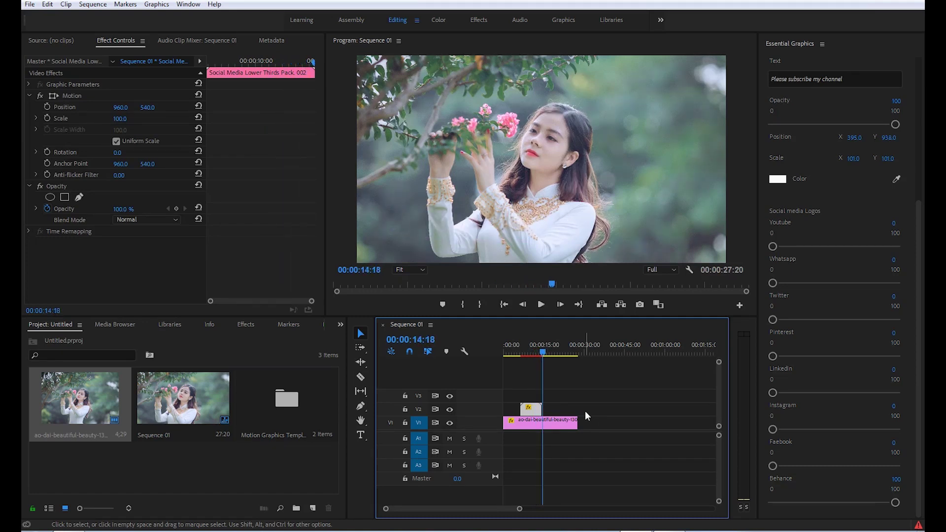